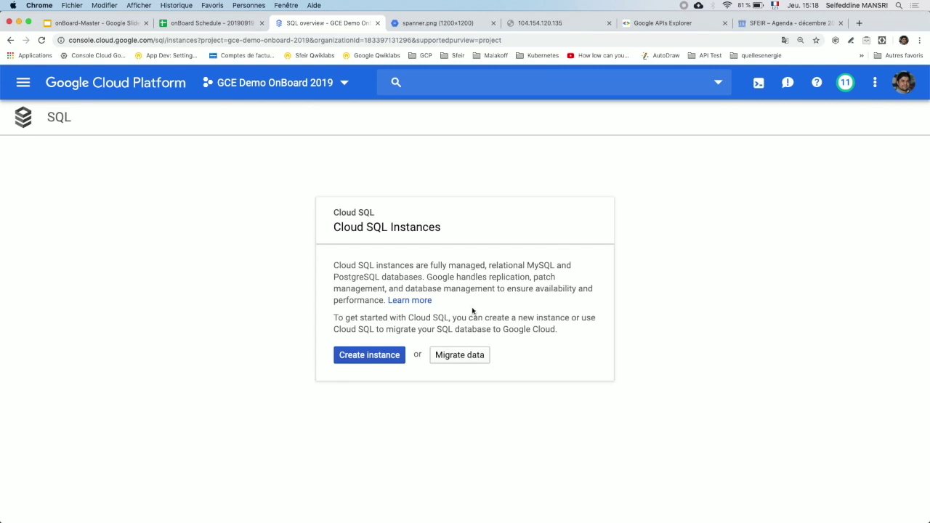
Start a new MySQL instance with the instance ID demo-onboard and no root password.
click(353, 355)
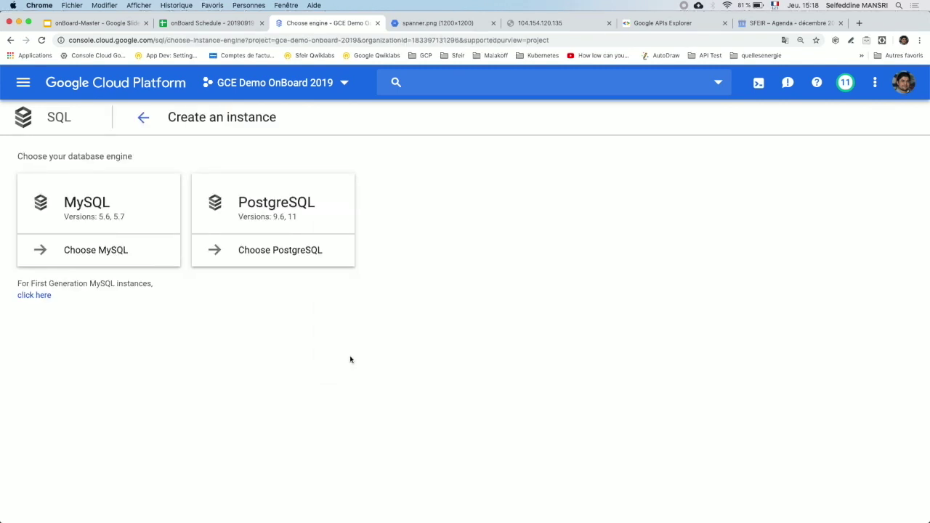
click(124, 261)
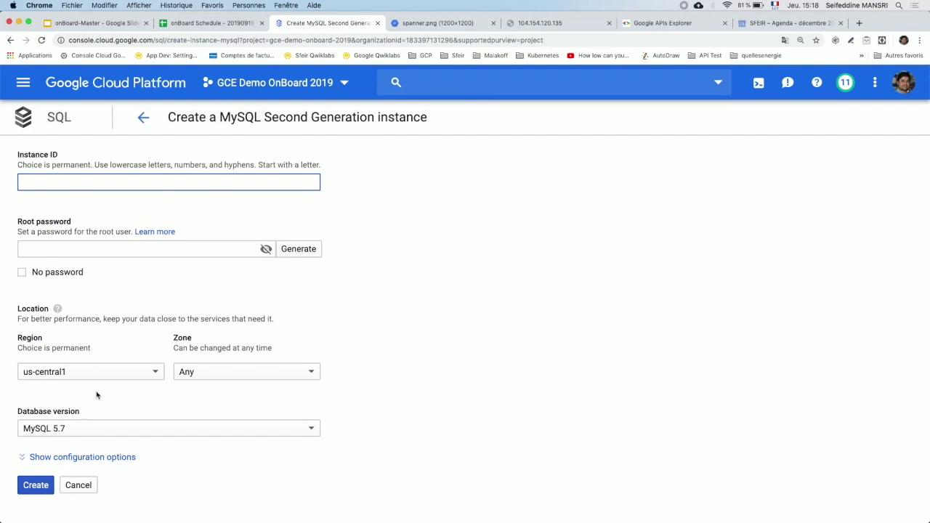
text(demo-onboard)
click(66, 250)
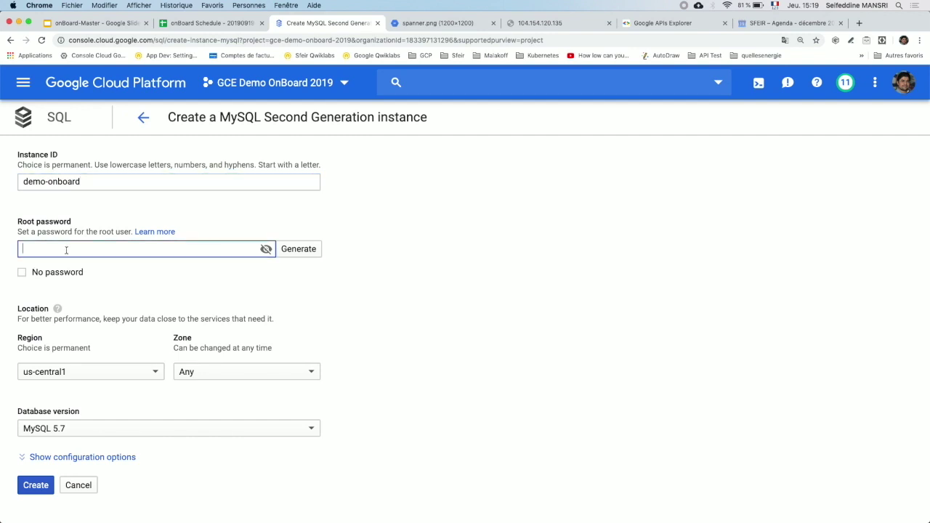
click(62, 273)
Set the instance's location to region europe-west1 and zone europe-west1-b.
scroll(181, 314, down, 1)
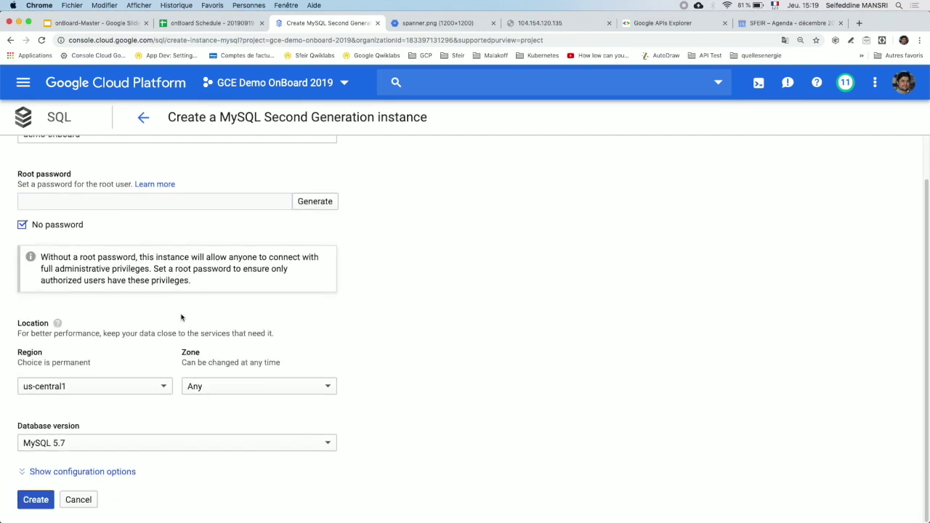
click(93, 390)
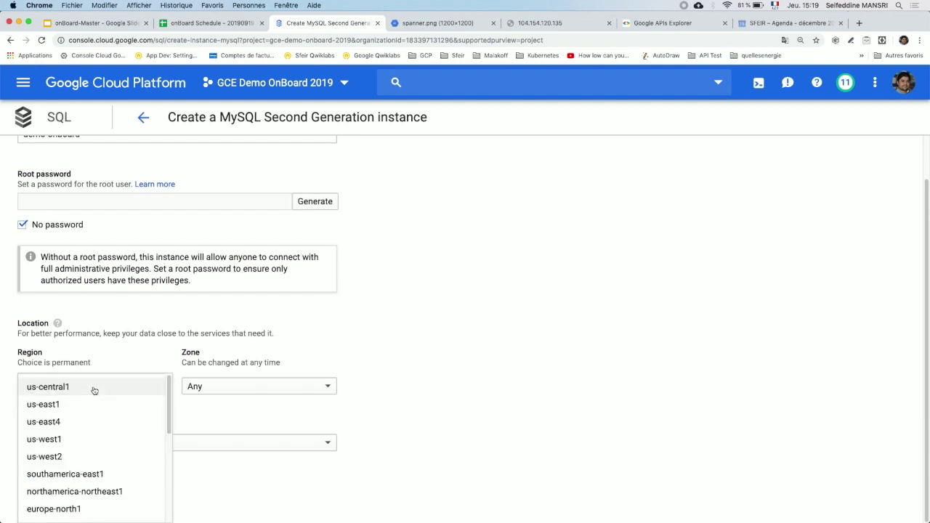
scroll(93, 390, down, 3)
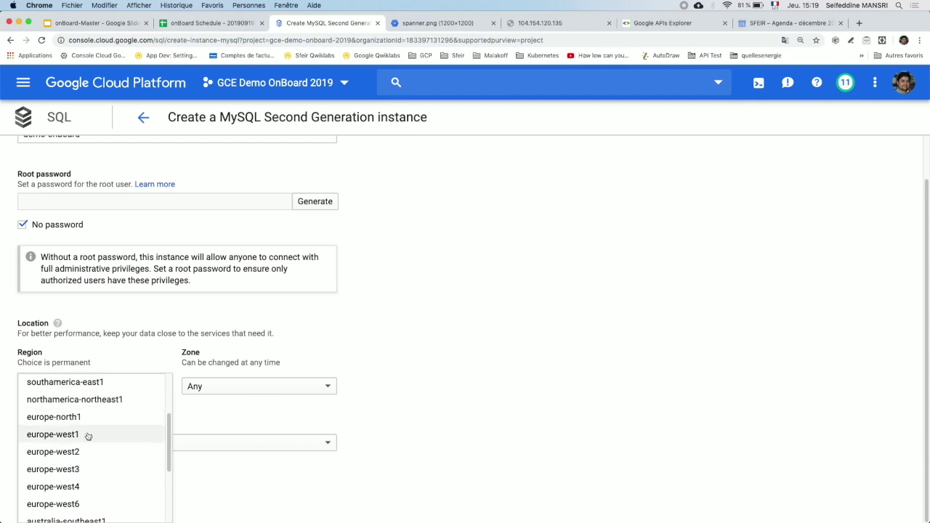
click(89, 435)
click(256, 393)
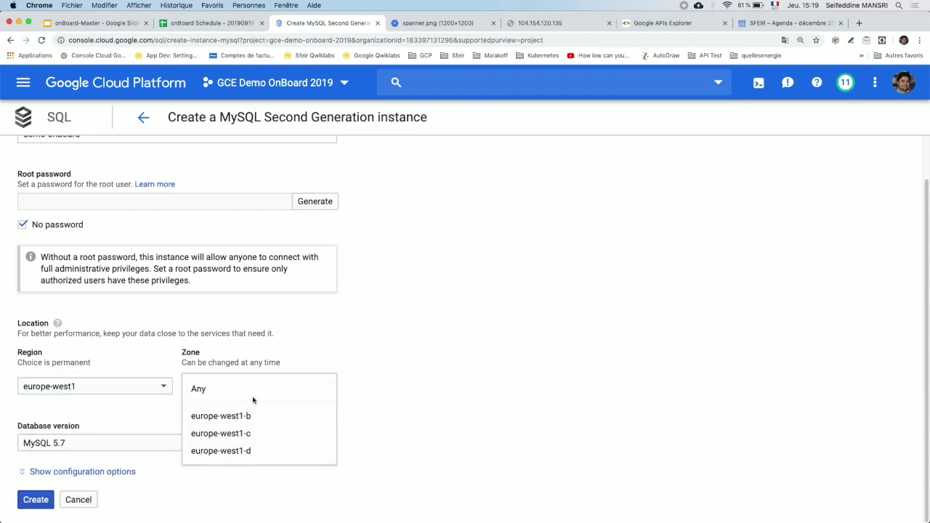
click(254, 417)
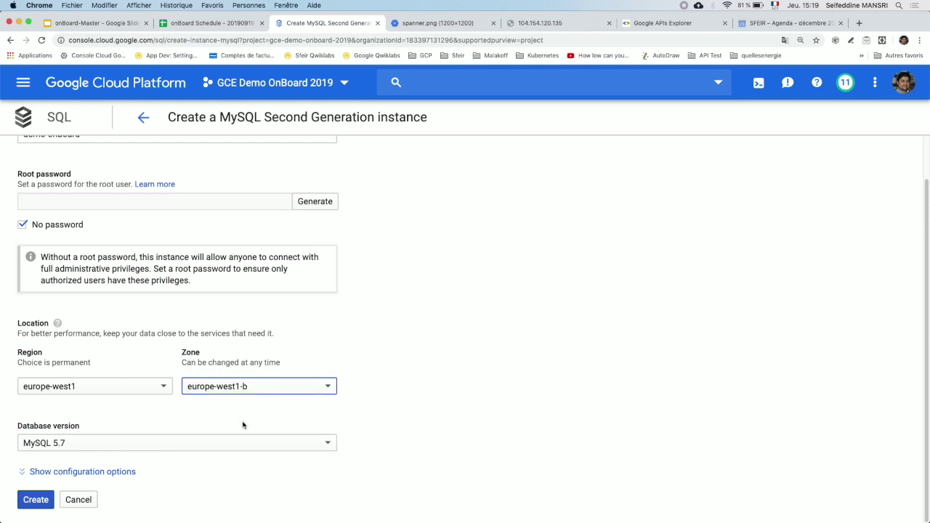
Check the available database versions and enable Private IP in the instance's connectivity configuration options.
click(120, 444)
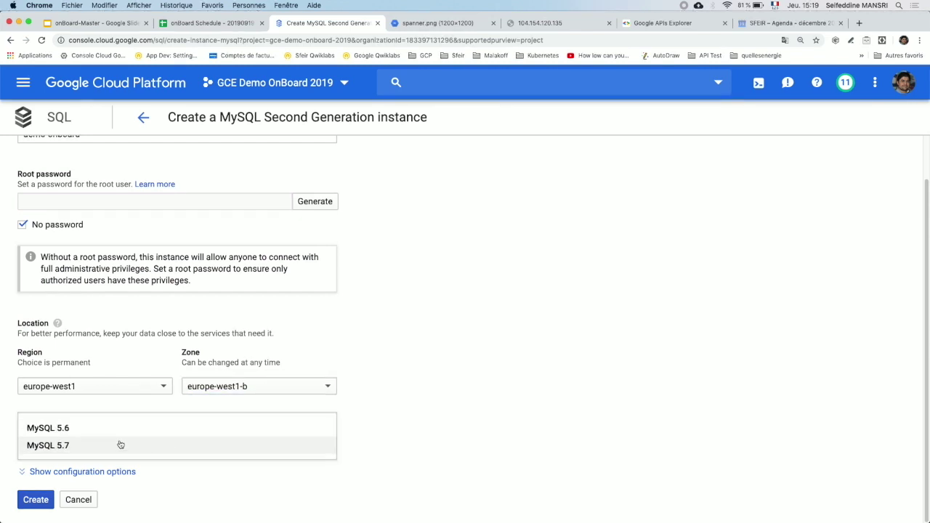
click(338, 371)
click(107, 473)
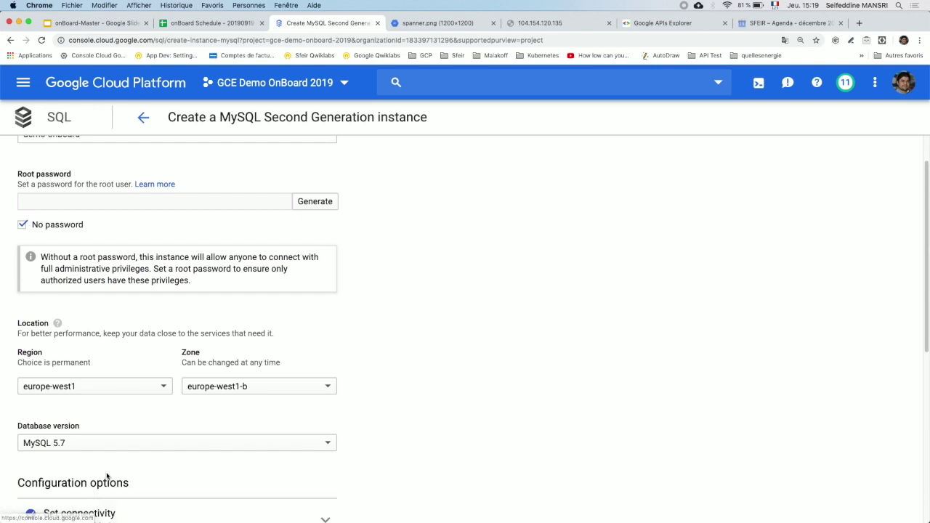
scroll(107, 476, down, 5)
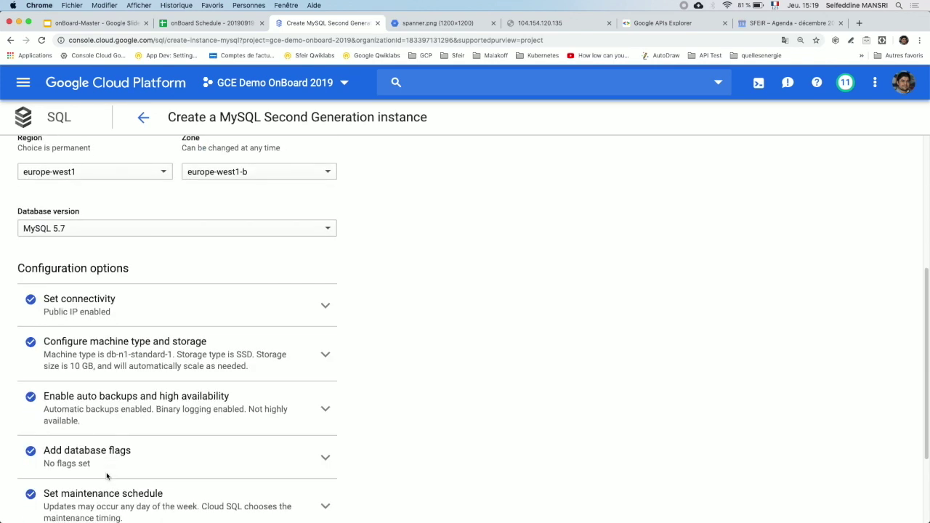
scroll(107, 476, down, 2)
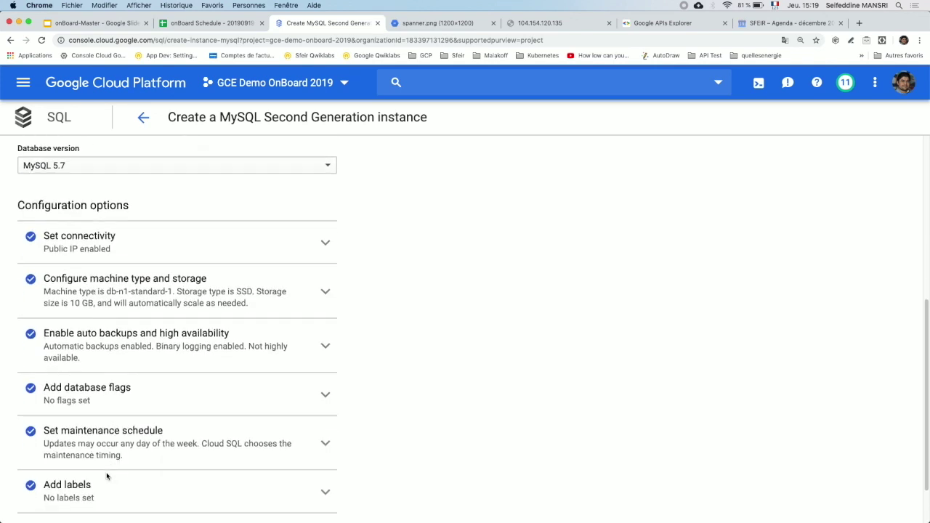
click(320, 257)
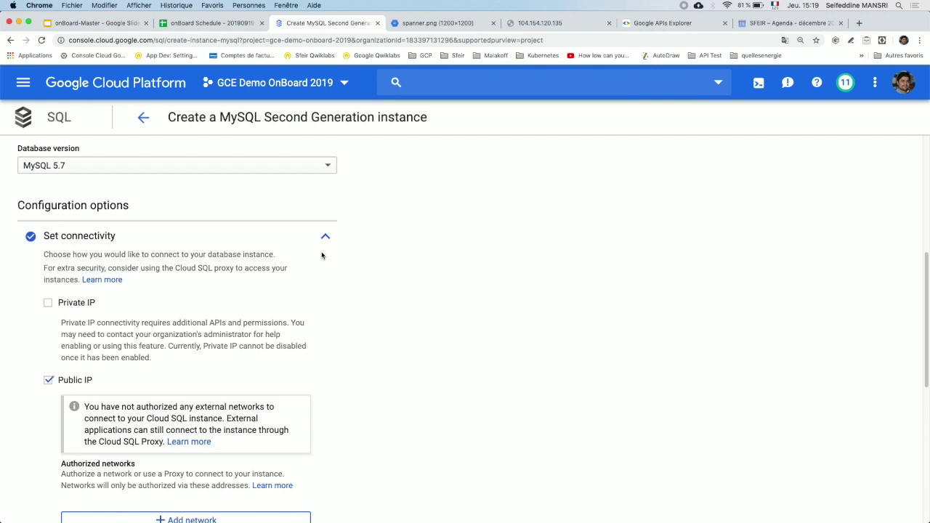
scroll(160, 329, down, 2)
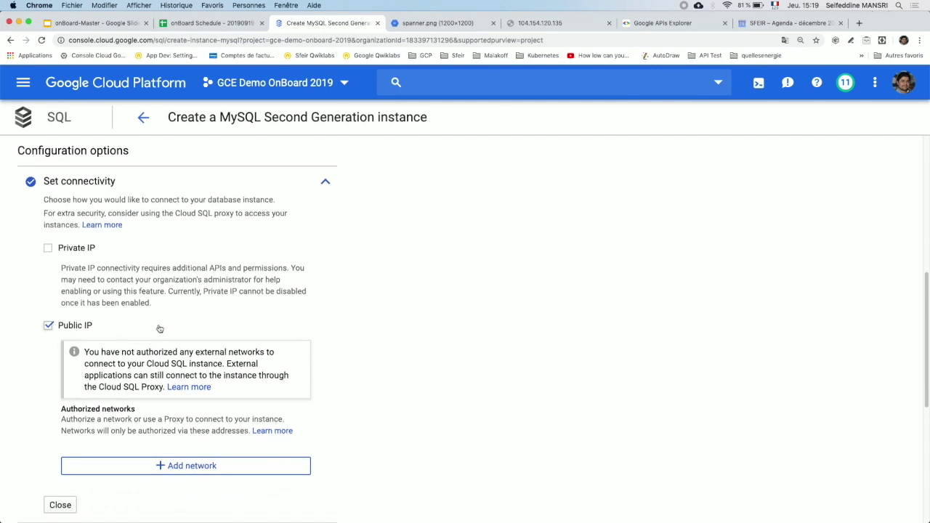
click(72, 249)
click(590, 347)
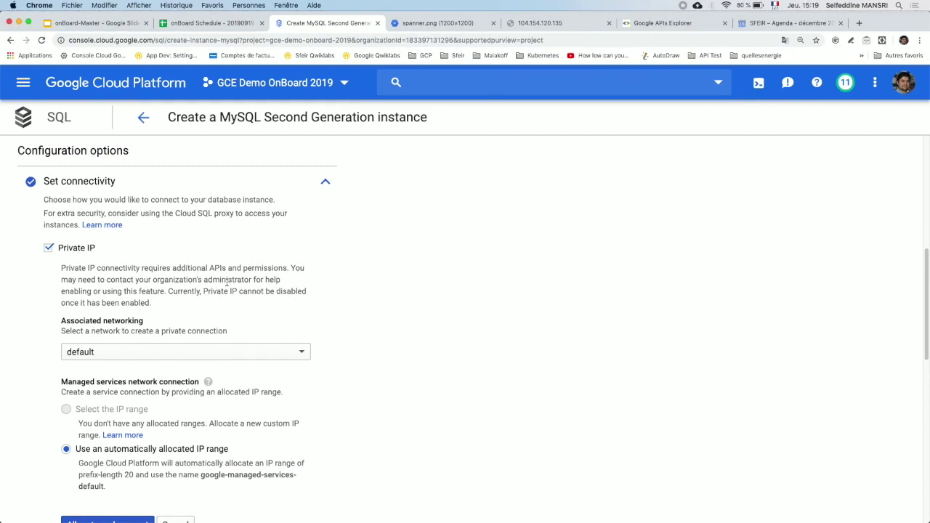
Examine the auto backup and high availability settings and expand the machine type and storage settings.
scroll(227, 284, down, 10)
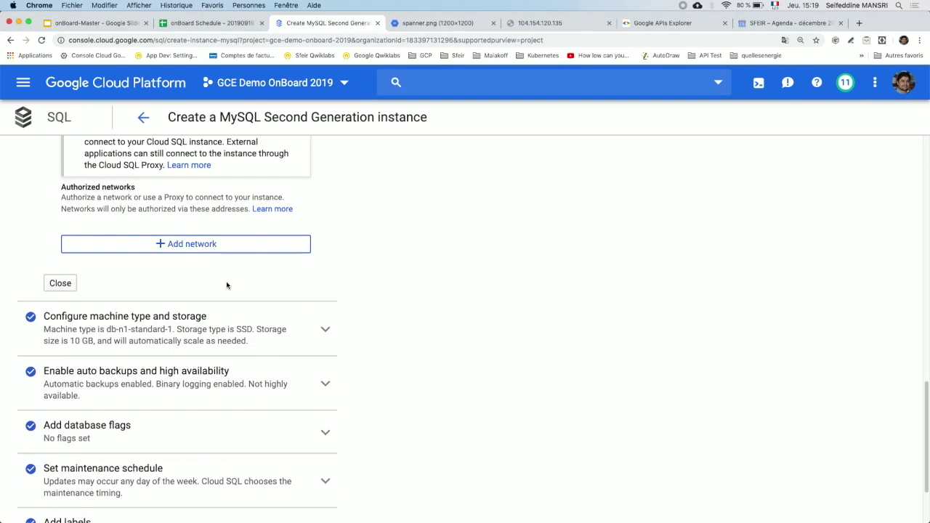
scroll(283, 346, down, 3)
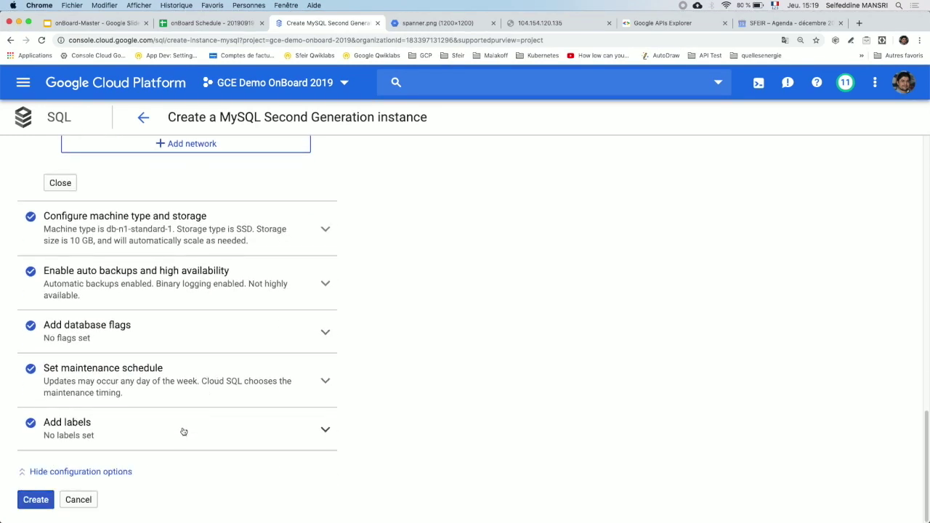
scroll(184, 432, up, 2)
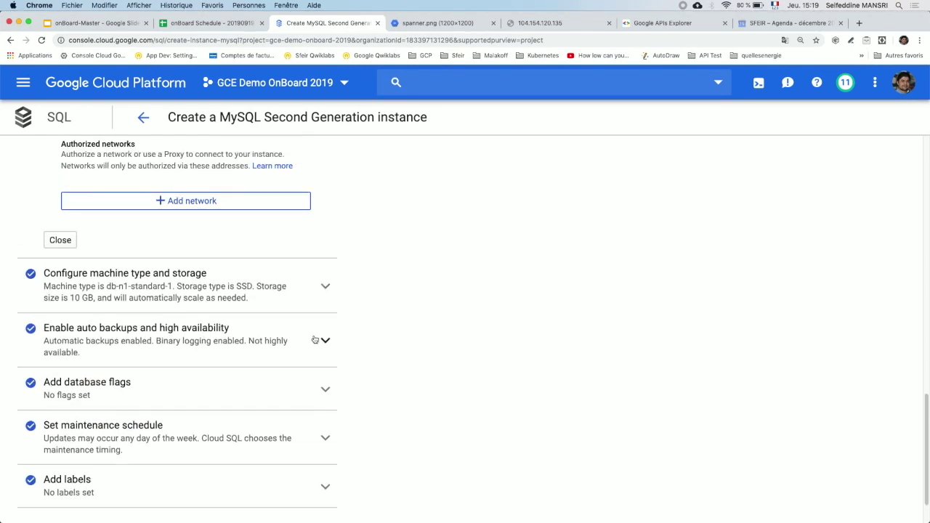
click(324, 340)
scroll(316, 338, down, 2)
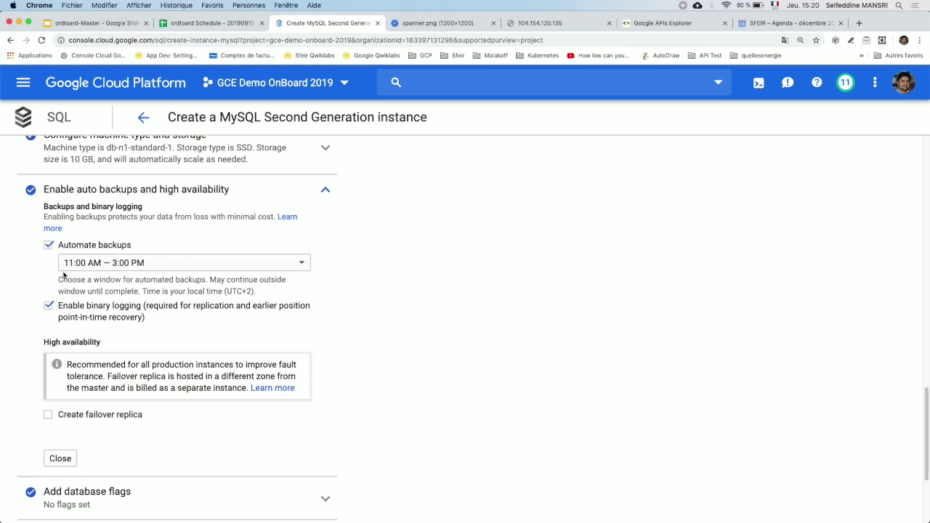
scroll(107, 279, up, 3)
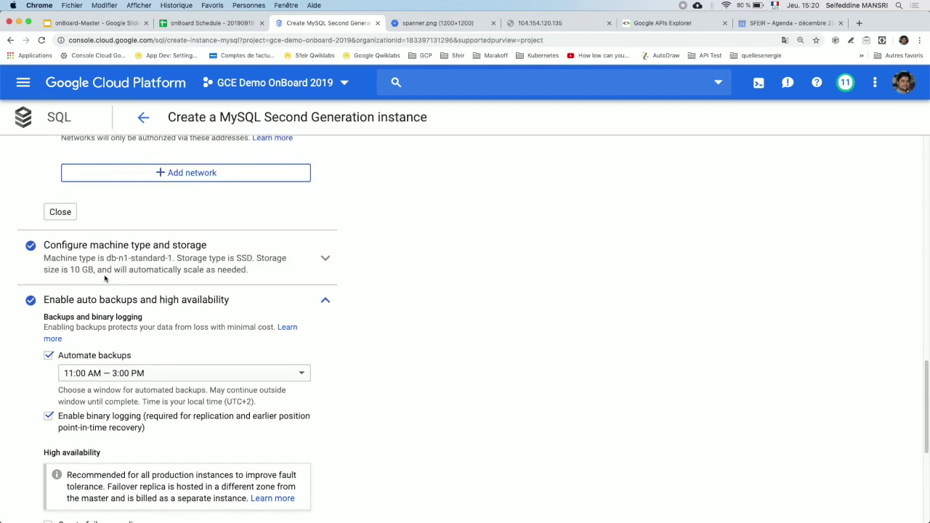
click(263, 277)
scroll(263, 277, down, 4)
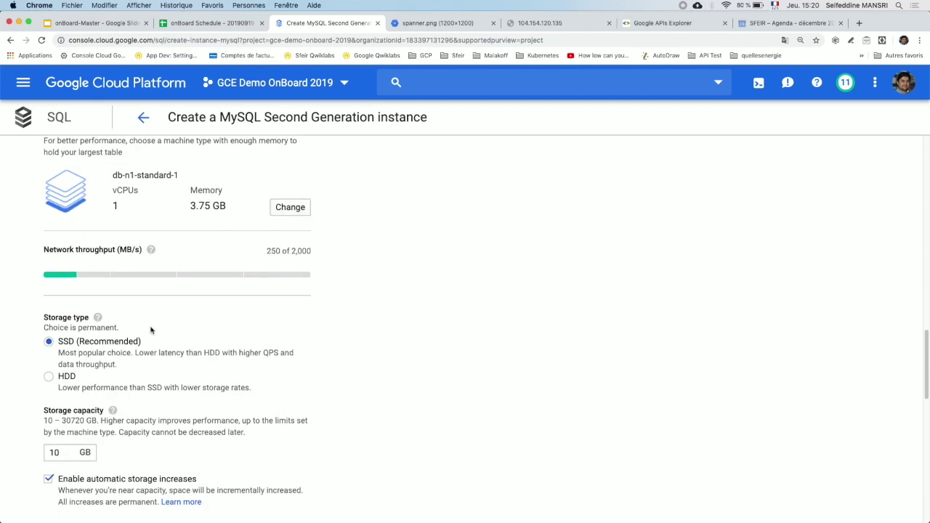
click(290, 207)
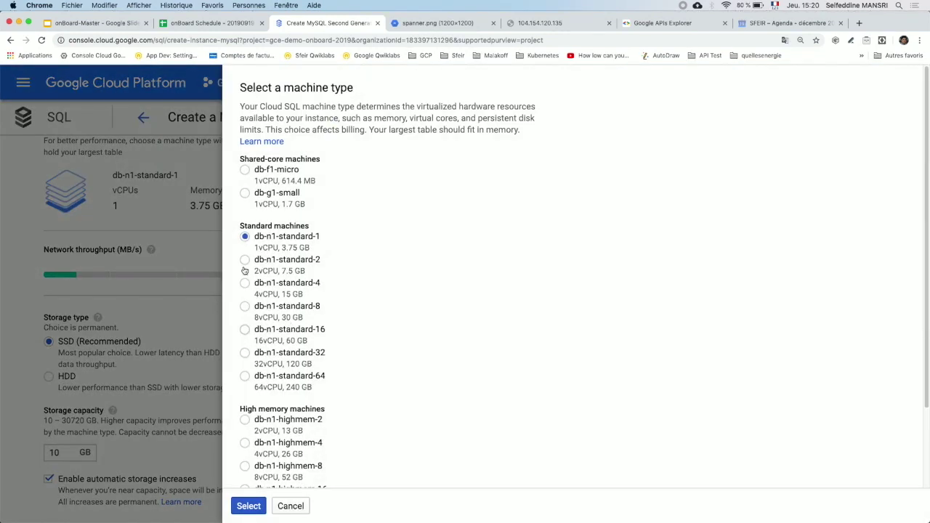
click(245, 354)
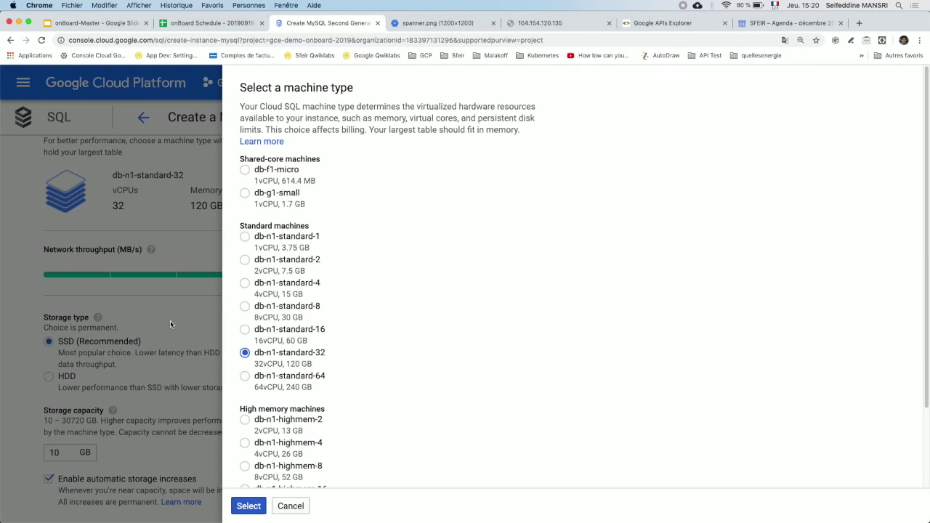
click(291, 506)
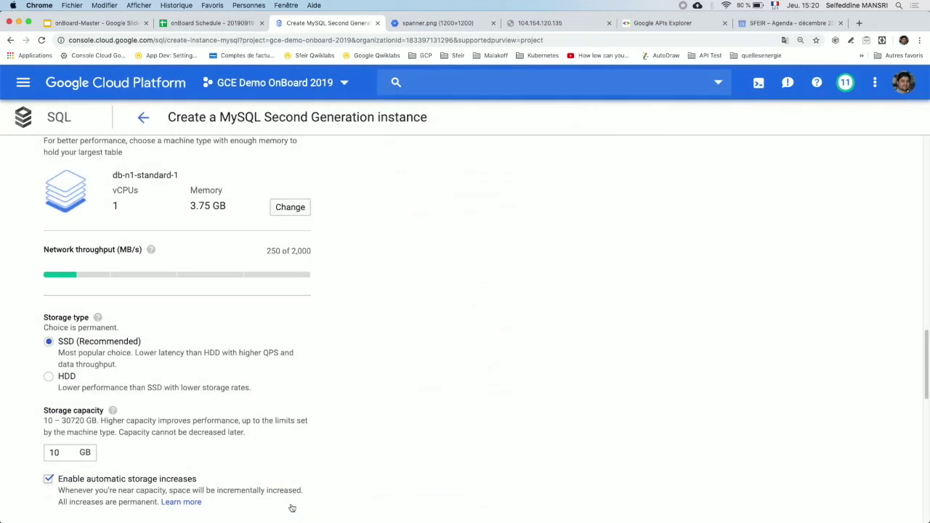
Change the instance's machine type to db-n1-standard-8.
click(290, 207)
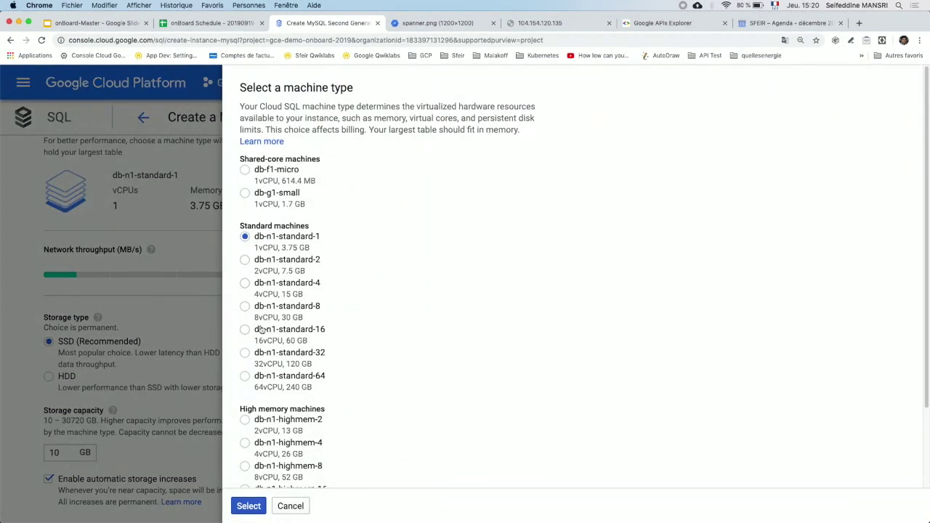
click(302, 306)
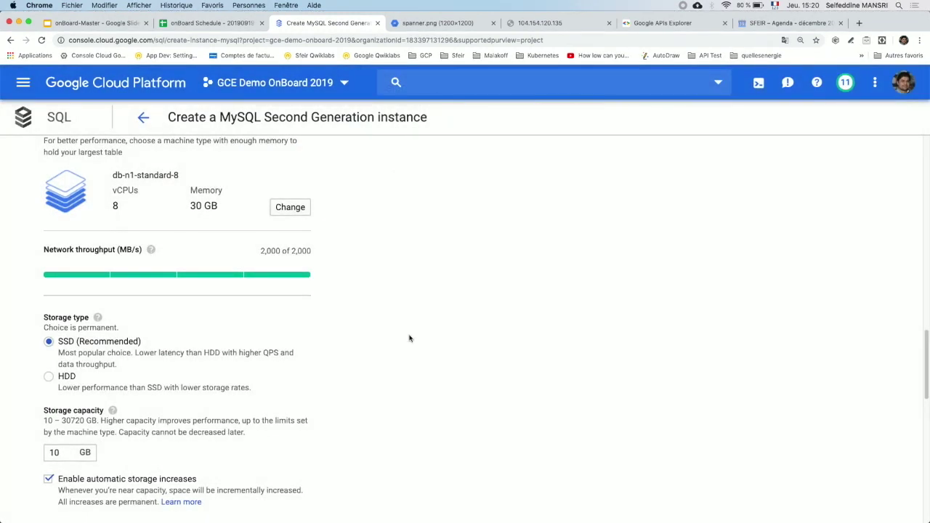
scroll(410, 339, down, 3)
scroll(409, 338, up, 3)
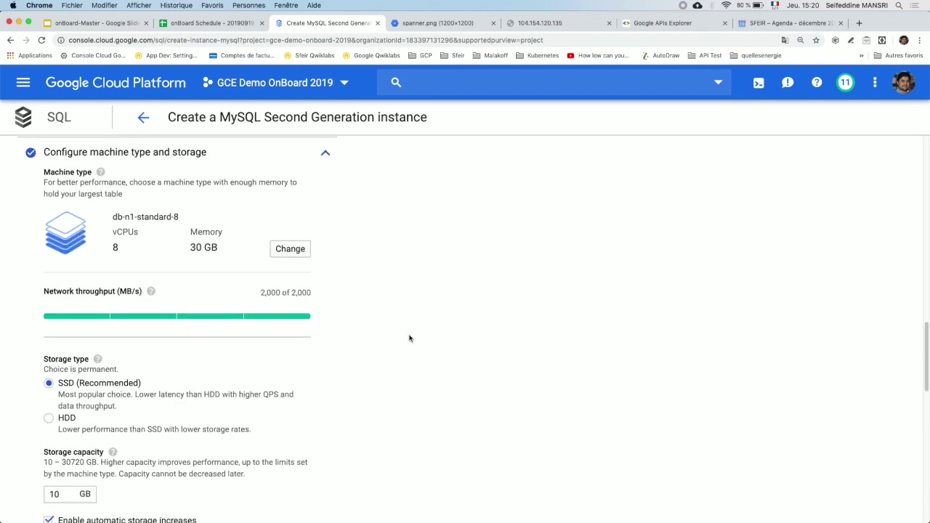
Set the instance's storage capacity to 1000 GB.
scroll(410, 339, down, 5)
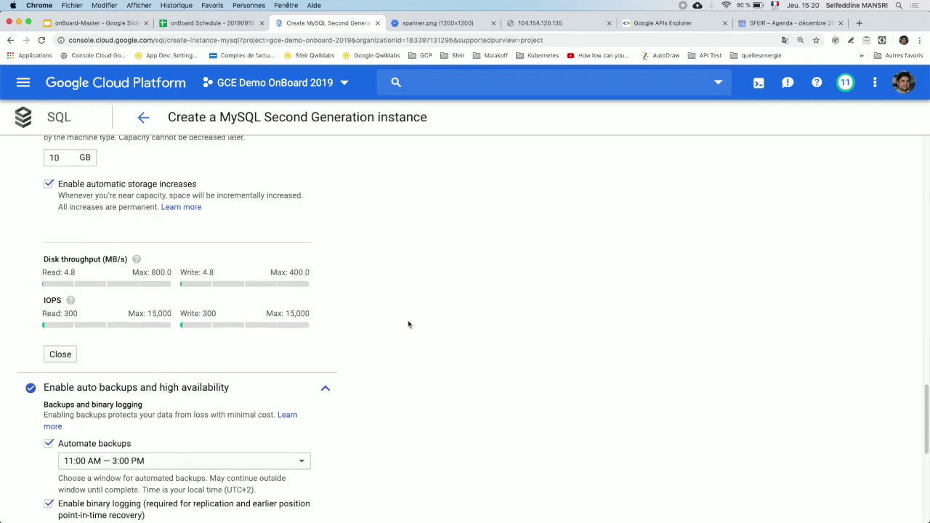
scroll(408, 324, up, 2)
click(71, 231)
drag(70, 231, 42, 233)
text(1000)
click(385, 297)
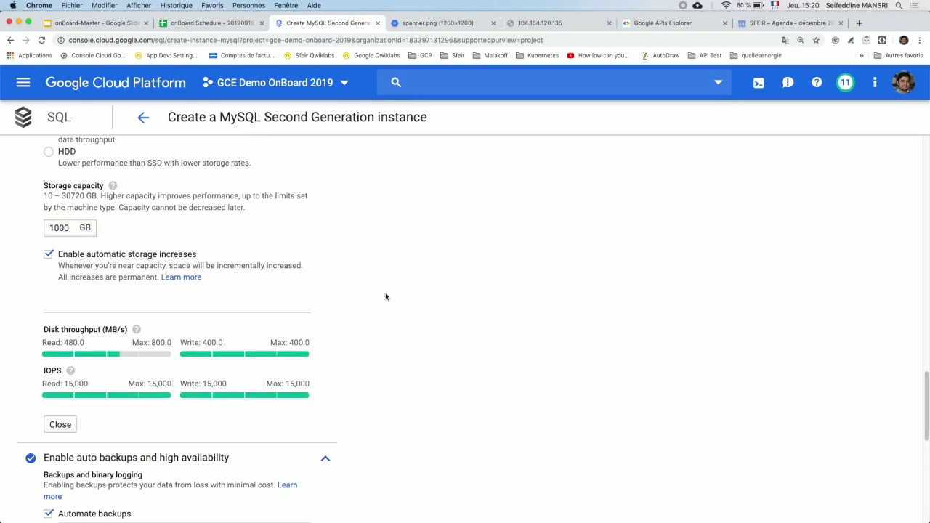
Expand the database flags options and examine the remaining configuration sections of the instance.
scroll(385, 296, down, 10)
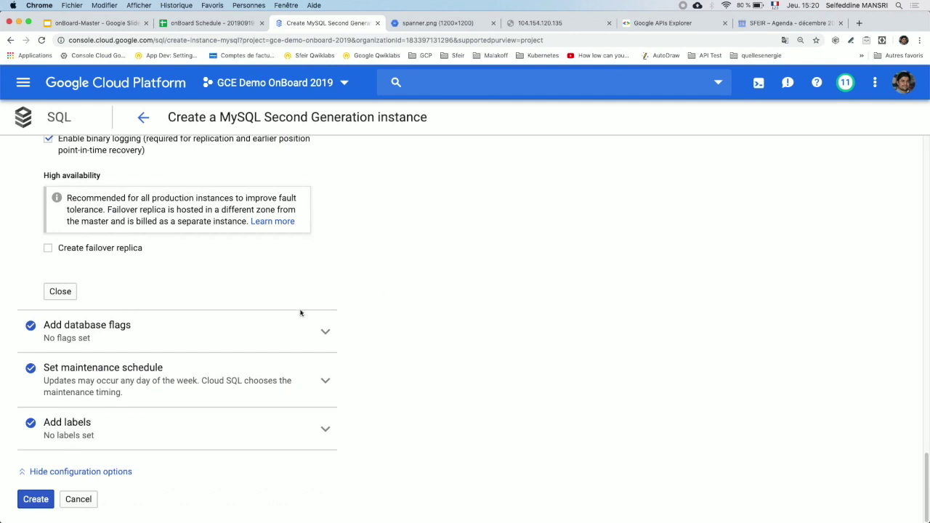
click(296, 342)
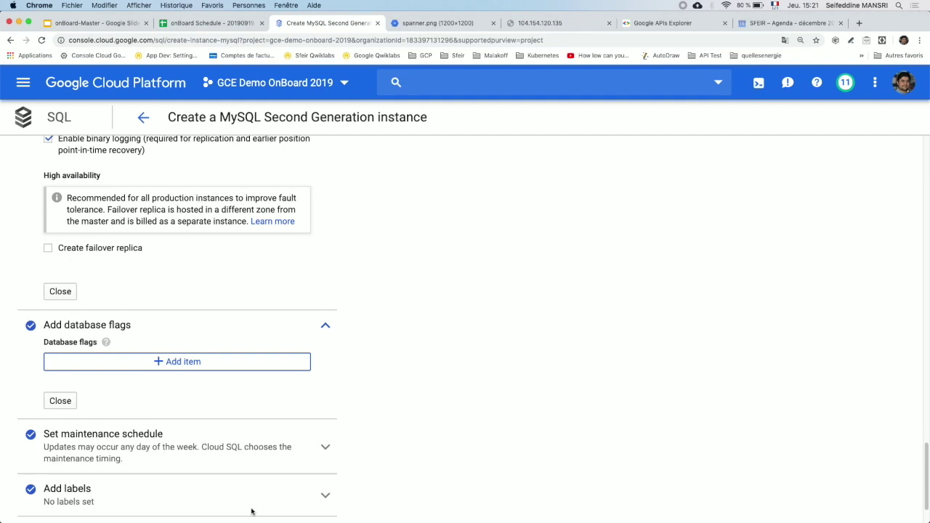
scroll(252, 511, down, 2)
scroll(251, 509, up, 15)
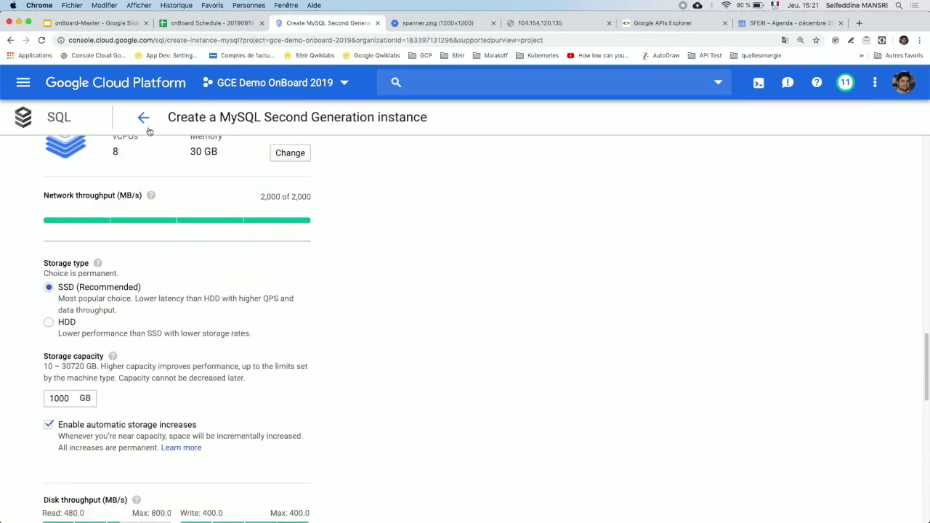
Leave the MySQL instance form and go to the Spanner product.
click(31, 93)
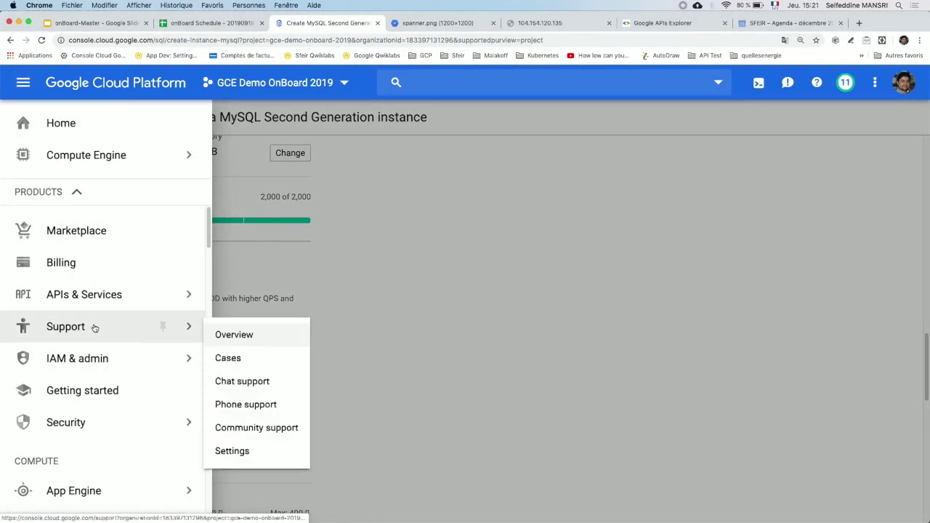
scroll(92, 317, down, 6)
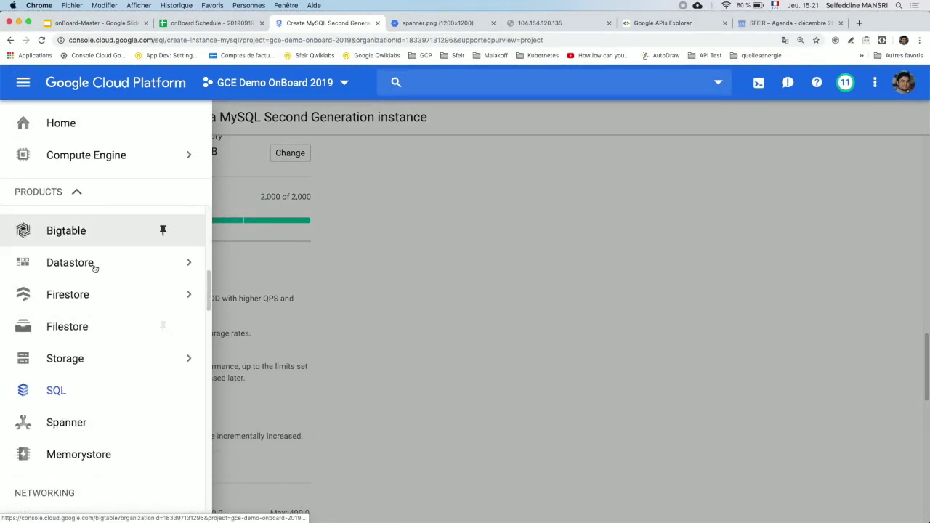
click(87, 432)
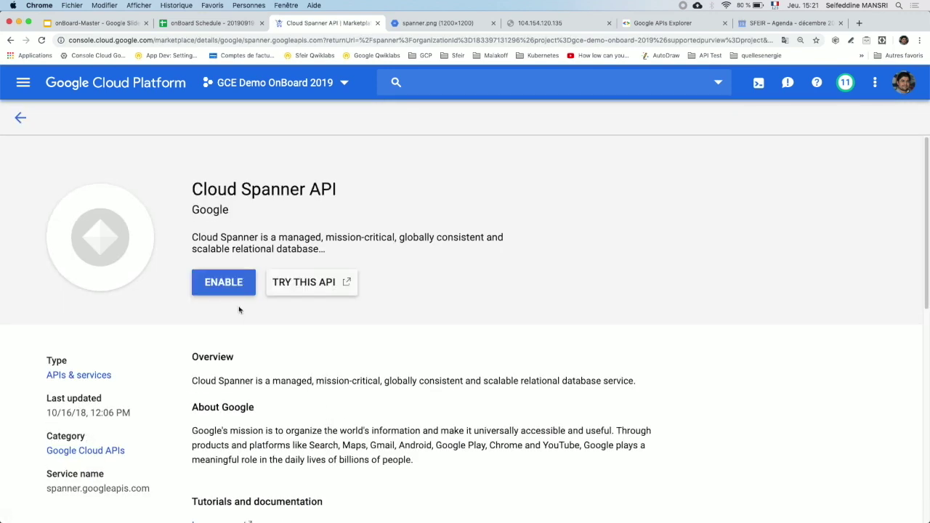
Enable the Cloud Spanner API and start creating a new Spanner instance.
click(229, 291)
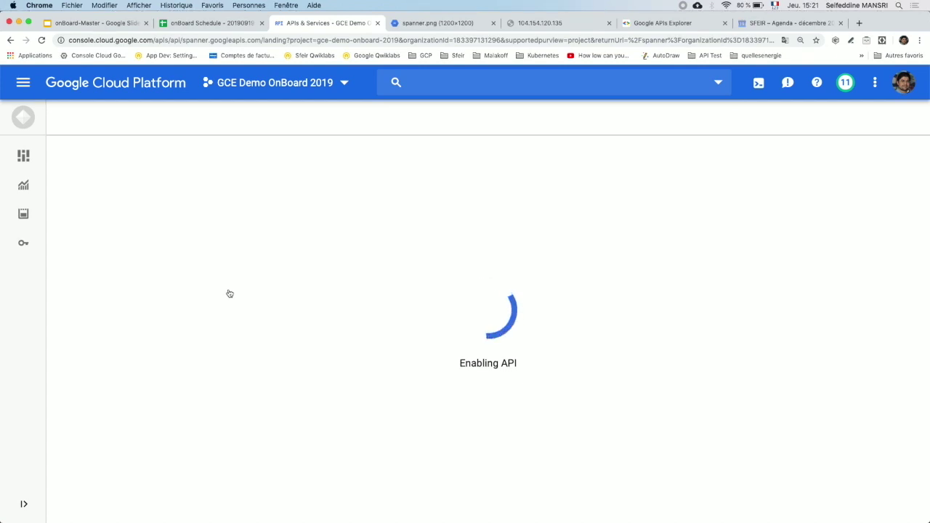
click(33, 86)
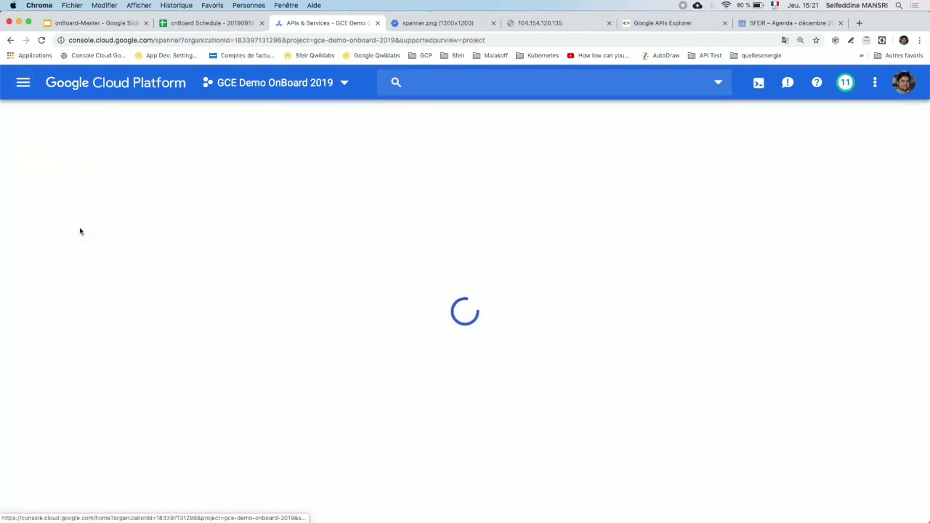
click(24, 87)
click(453, 167)
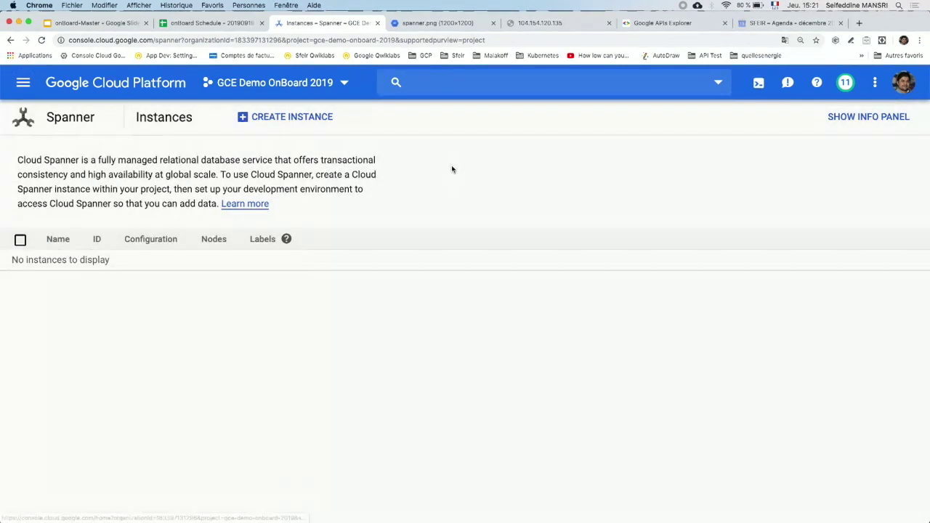
click(327, 120)
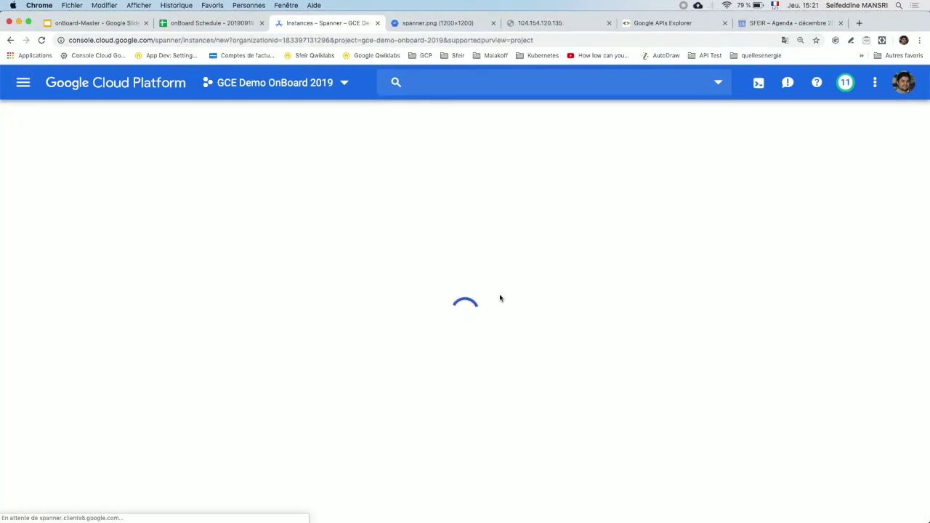
Name the new Spanner instance demo-onboard.
scroll(422, 314, down, 2)
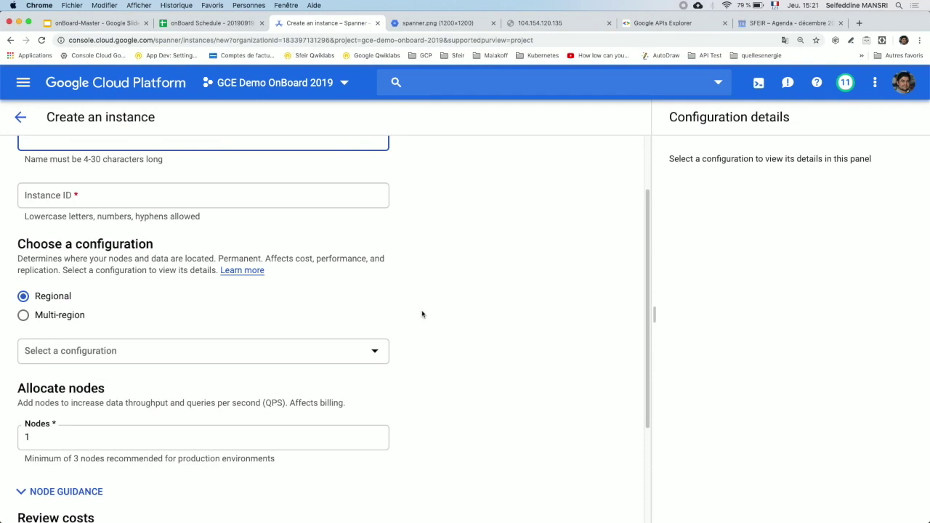
scroll(422, 314, up, 2)
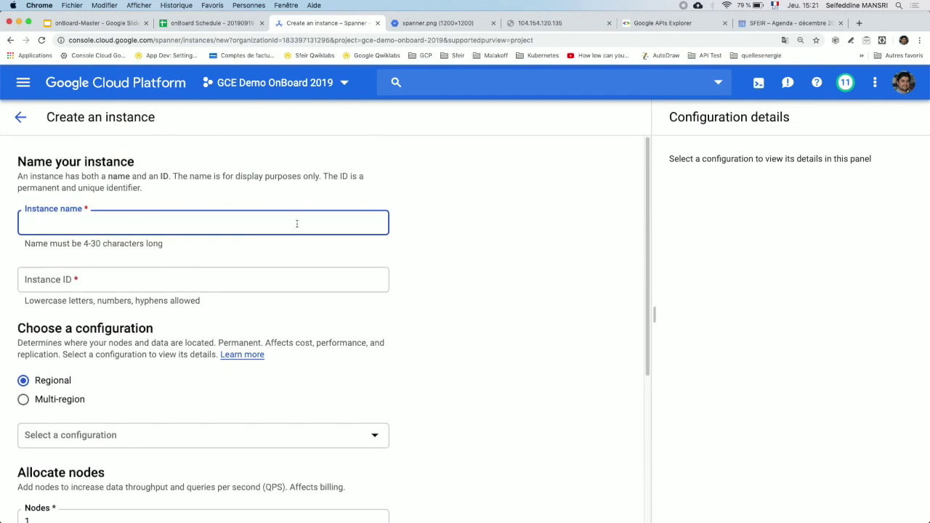
text(demo-onboard)
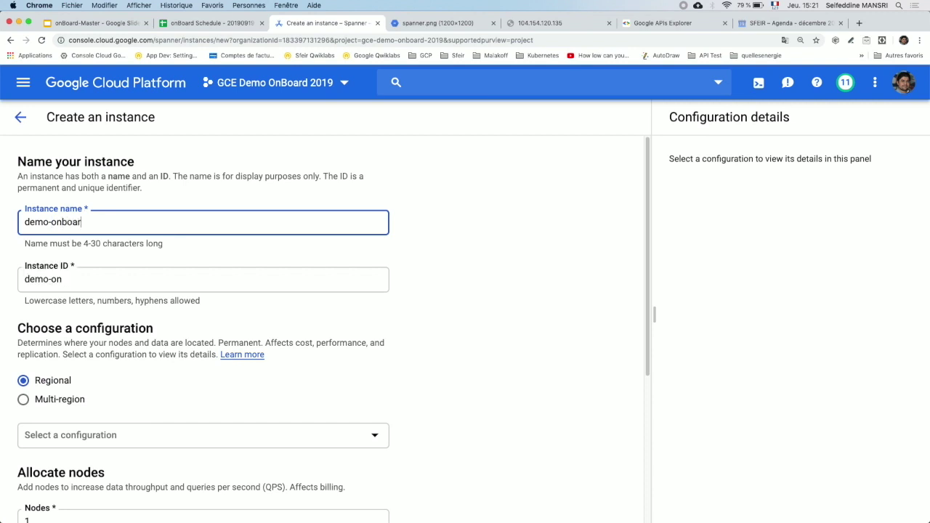
Choose a multi-region configuration for the instance and select eur3.
scroll(327, 327, down, 2)
scroll(73, 173, down, 5)
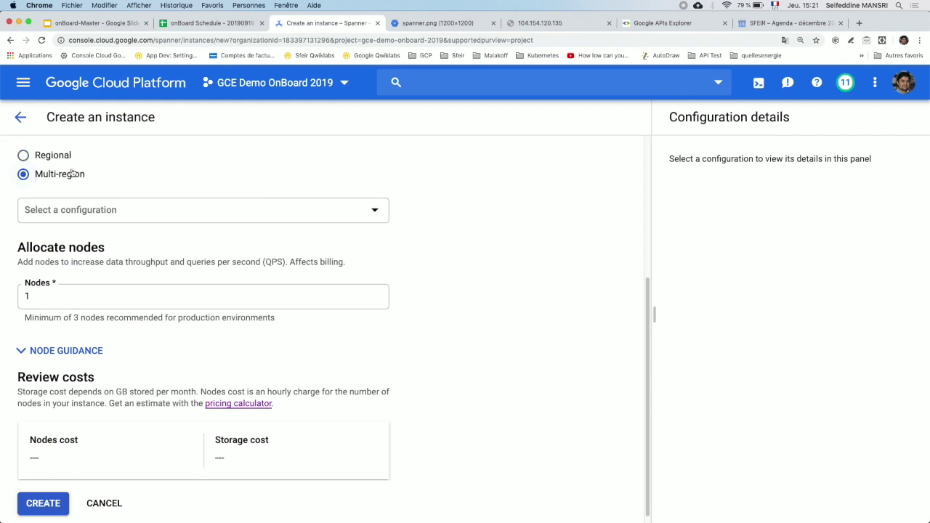
click(120, 208)
click(96, 230)
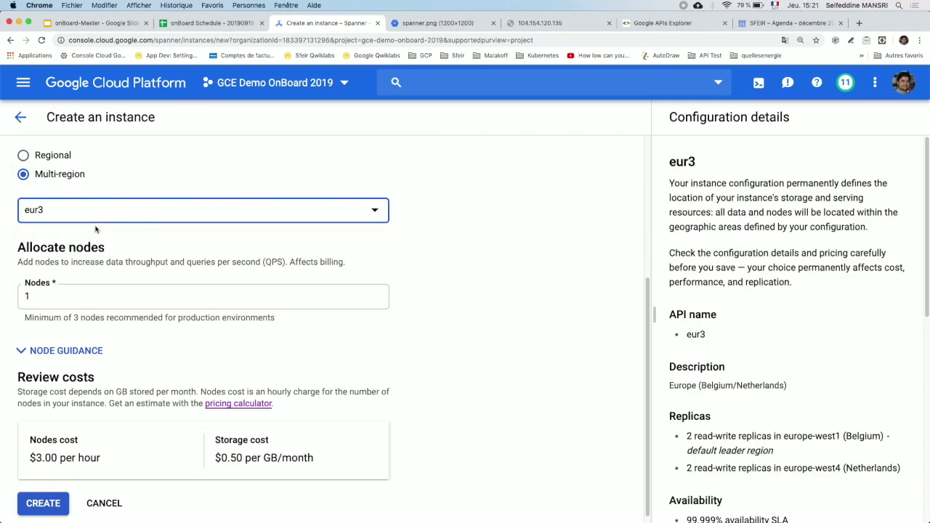
Set the Spanner instance's node allocation to 3 nodes.
scroll(362, 261, up, 3)
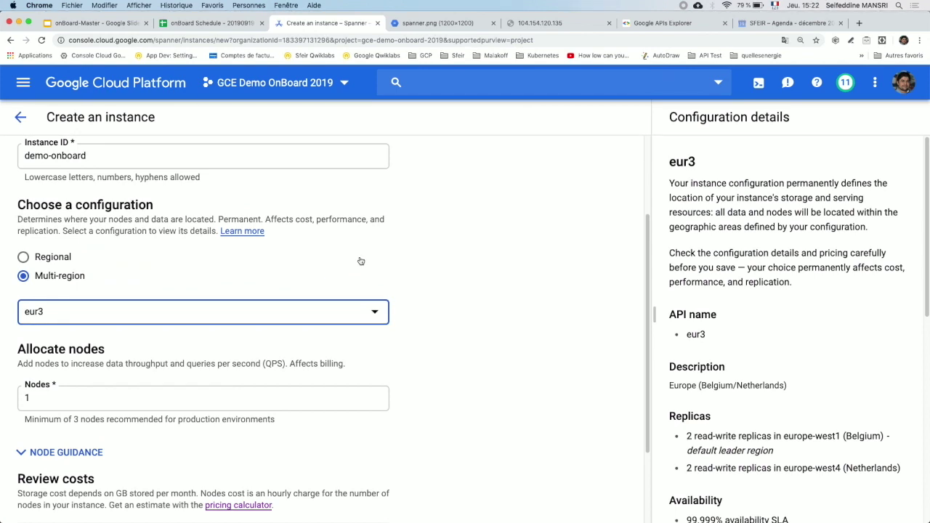
scroll(361, 261, down, 3)
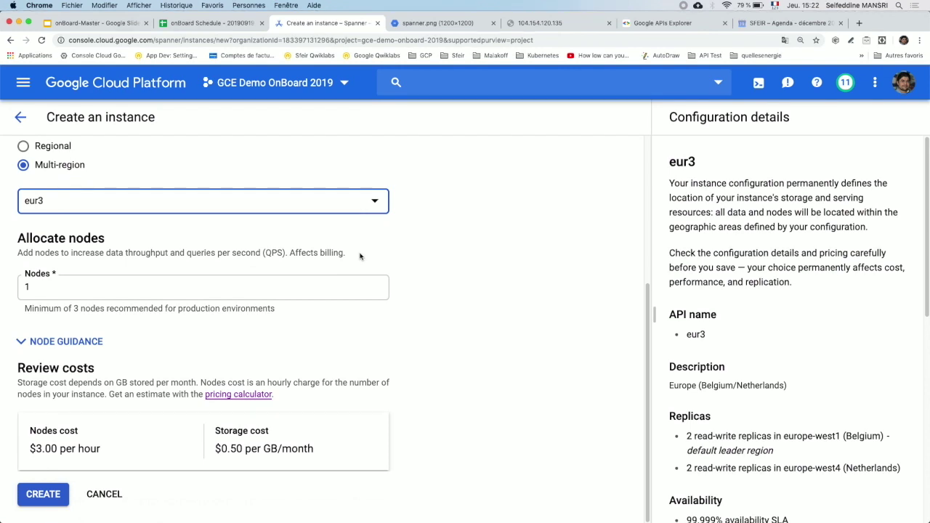
scroll(564, 251, up, 5)
scroll(564, 236, down, 5)
scroll(563, 233, up, 4)
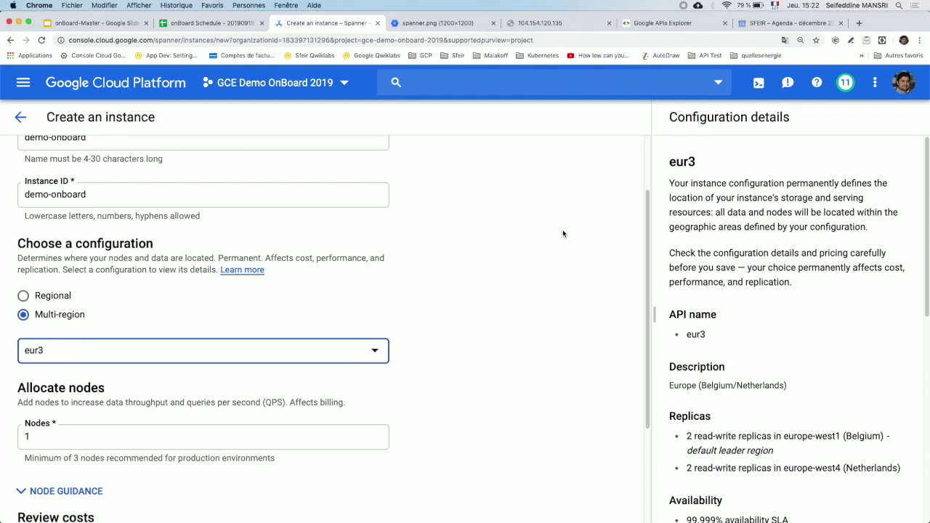
scroll(448, 294, down, 3)
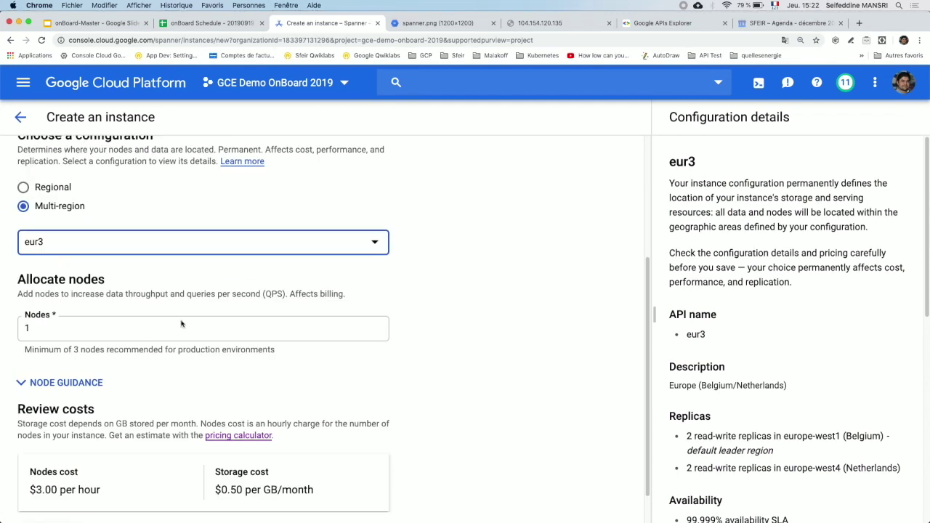
click(24, 330)
drag(46, 329, 12, 332)
text(3)
click(491, 398)
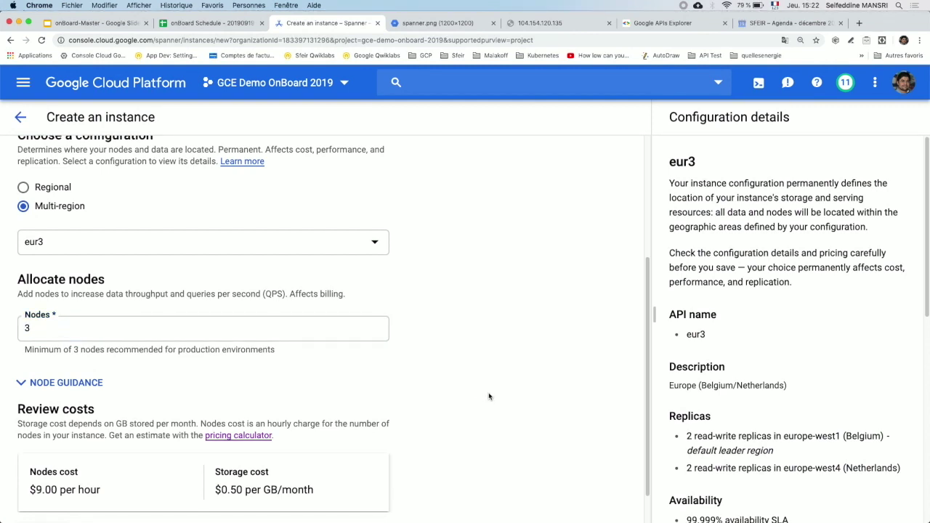
Leave the Spanner instance form without creating it and go to Datastore's comparison of Native mode and Datastore mode.
scroll(374, 403, down, 1)
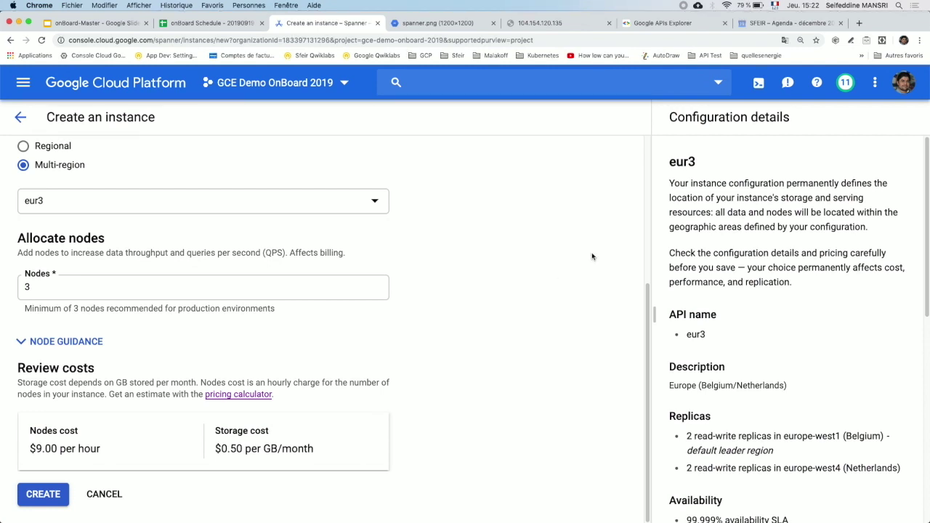
scroll(592, 254, up, 3)
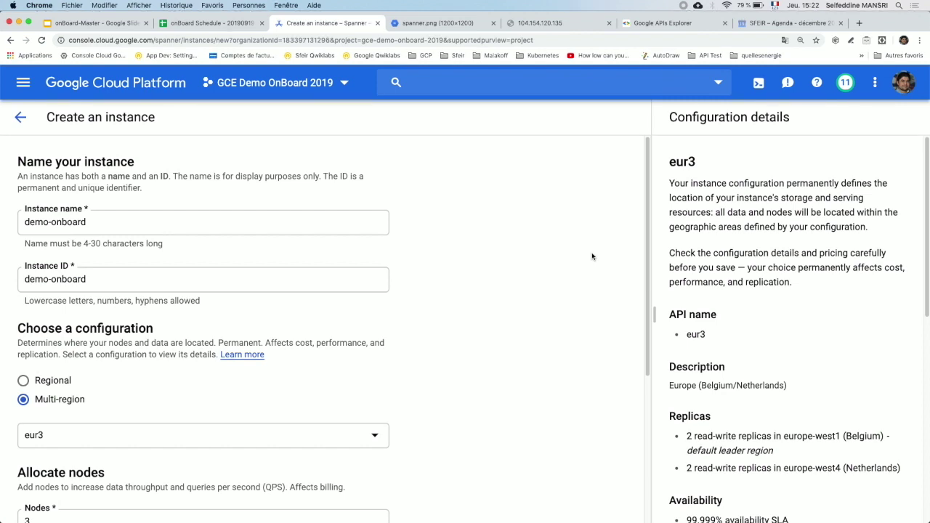
scroll(591, 256, down, 3)
scroll(592, 256, down, 1)
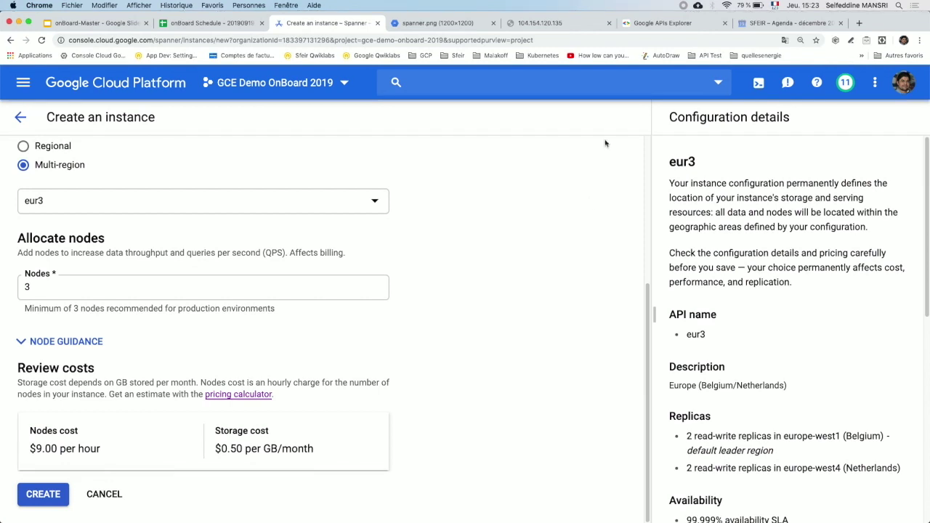
scroll(510, 273, up, 5)
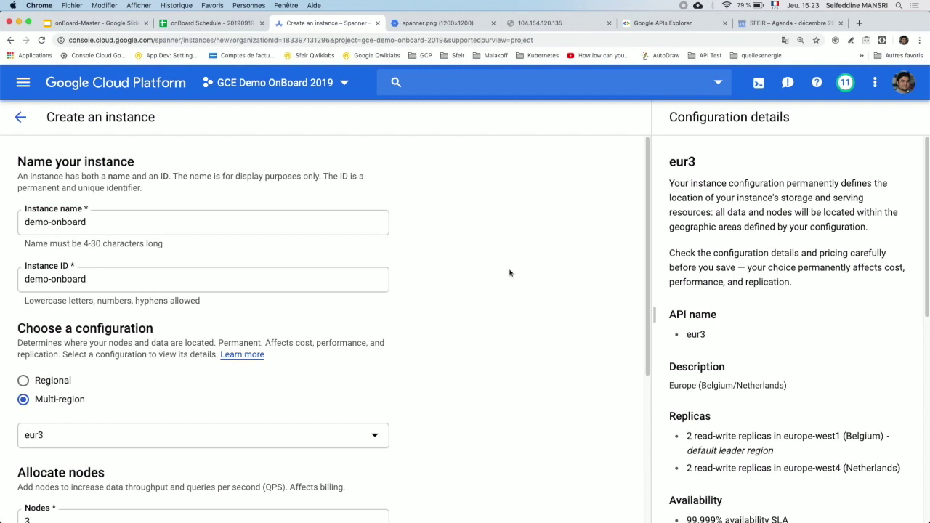
click(33, 80)
scroll(118, 380, down, 10)
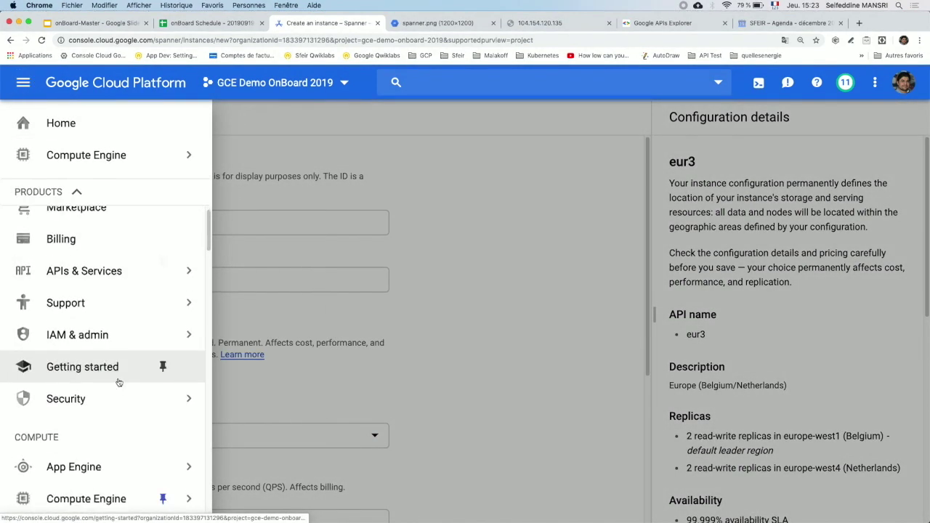
scroll(118, 382, up, 2)
scroll(118, 381, up, 3)
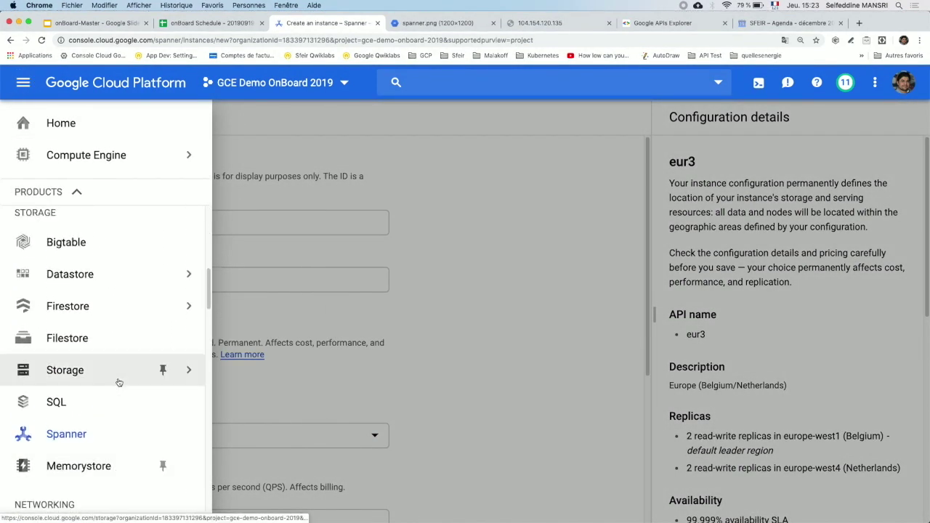
click(93, 292)
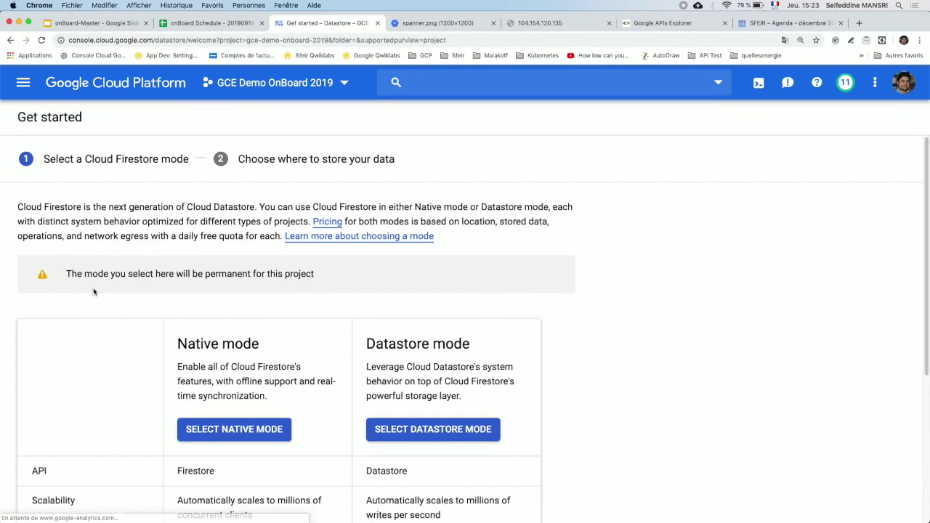
scroll(276, 312, down, 5)
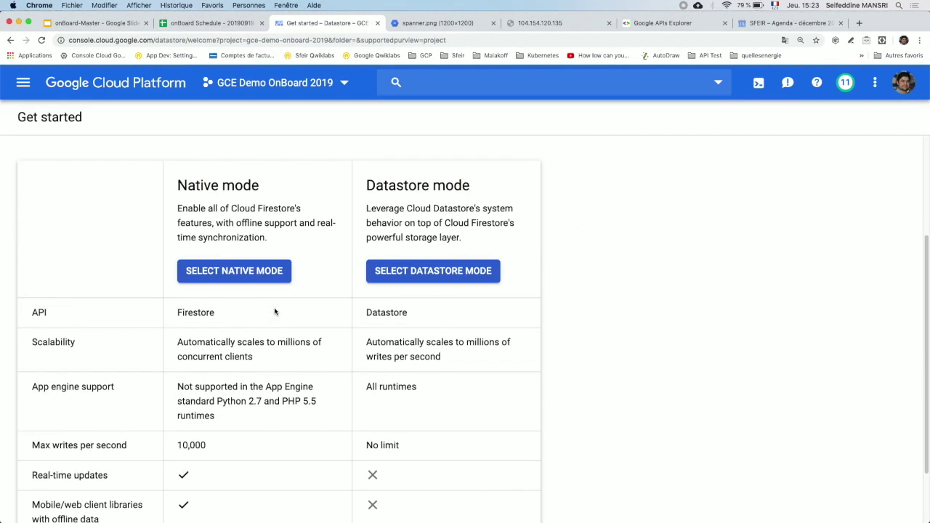